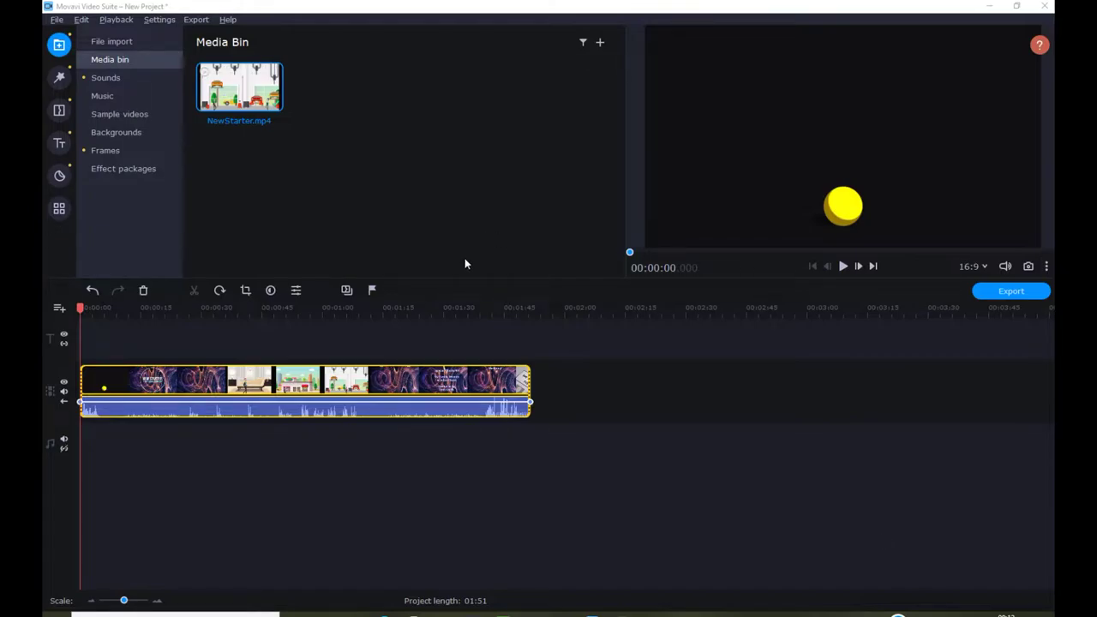
Step: Apply the Snowflakes 1 filter from the flying objects category to the NewStarter.mp4 clip and play the opening
{"action": "left_click", "coordinate": [60, 80]}
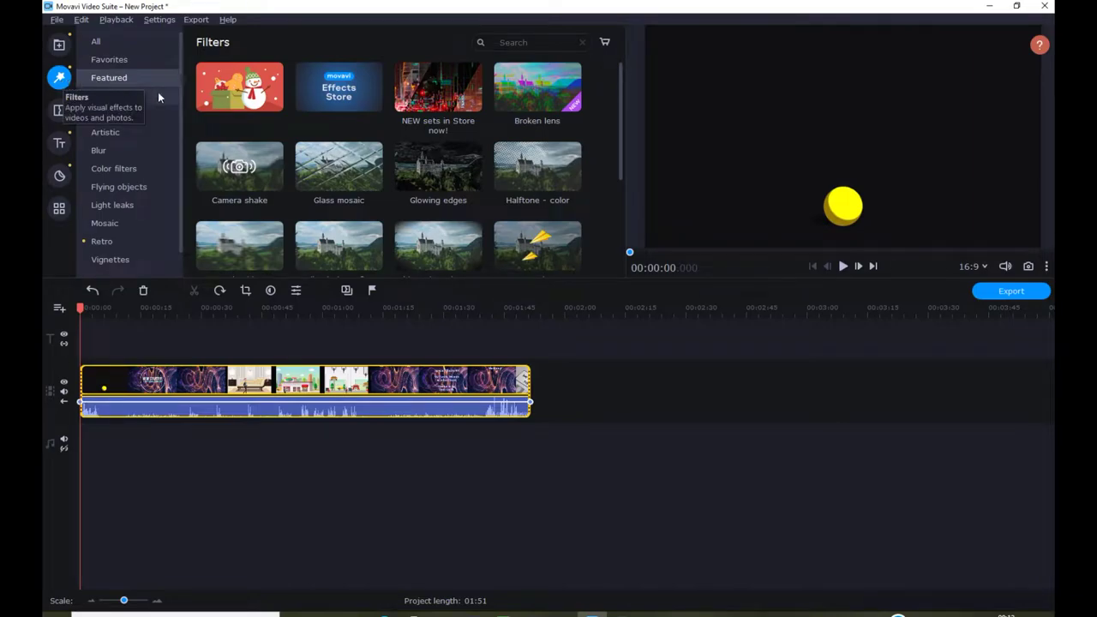
{"action": "left_click", "coordinate": [143, 189]}
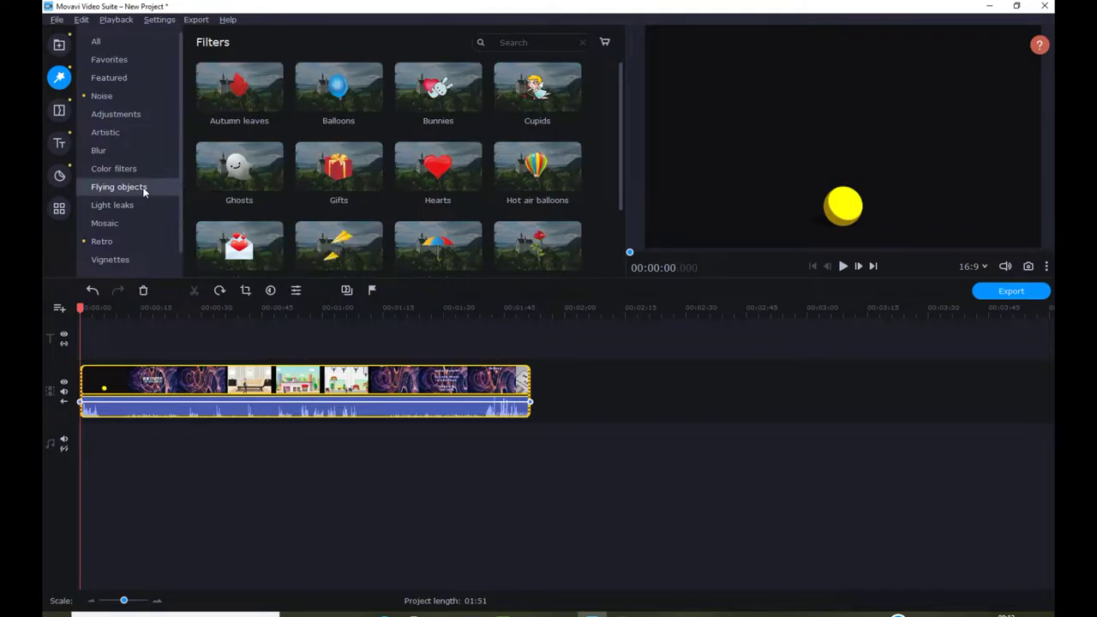
{"action": "scroll", "coordinate": [381, 189], "scroll_direction": "down", "scroll_amount": 1}
{"action": "scroll", "coordinate": [381, 190], "scroll_direction": "down", "scroll_amount": 2}
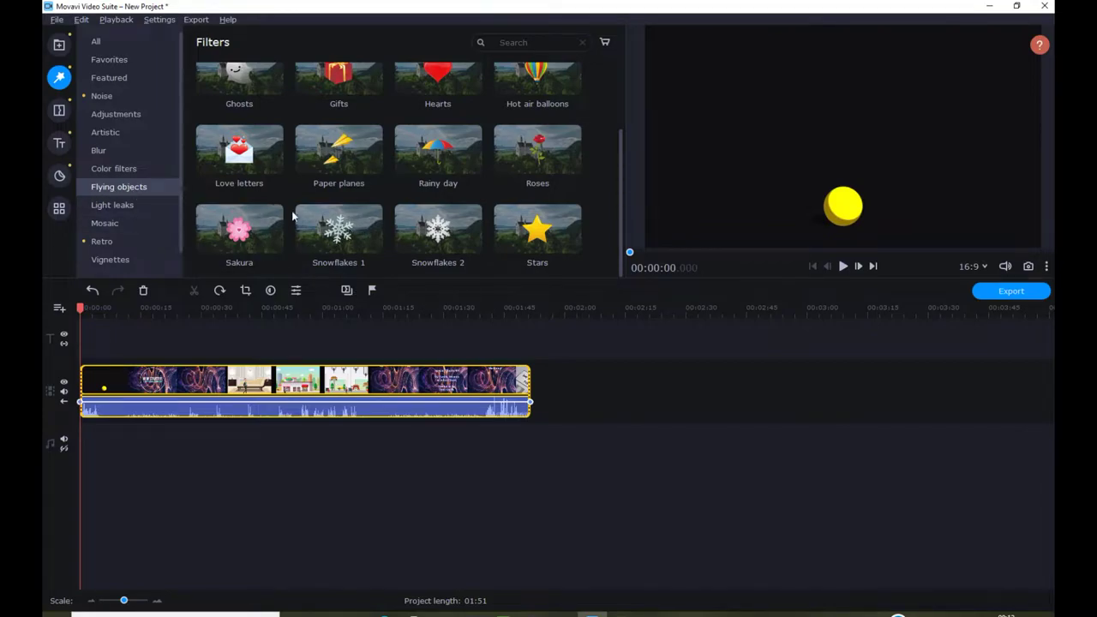
{"action": "left_click_drag", "start_coordinate": [353, 245], "coordinate": [281, 389]}
{"action": "mouse_move", "coordinate": [228, 352]}
{"action": "left_mouse_down"}
{"action": "mouse_move", "coordinate": [230, 367]}
{"action": "mouse_move", "coordinate": [232, 348]}
{"action": "left_mouse_up"}
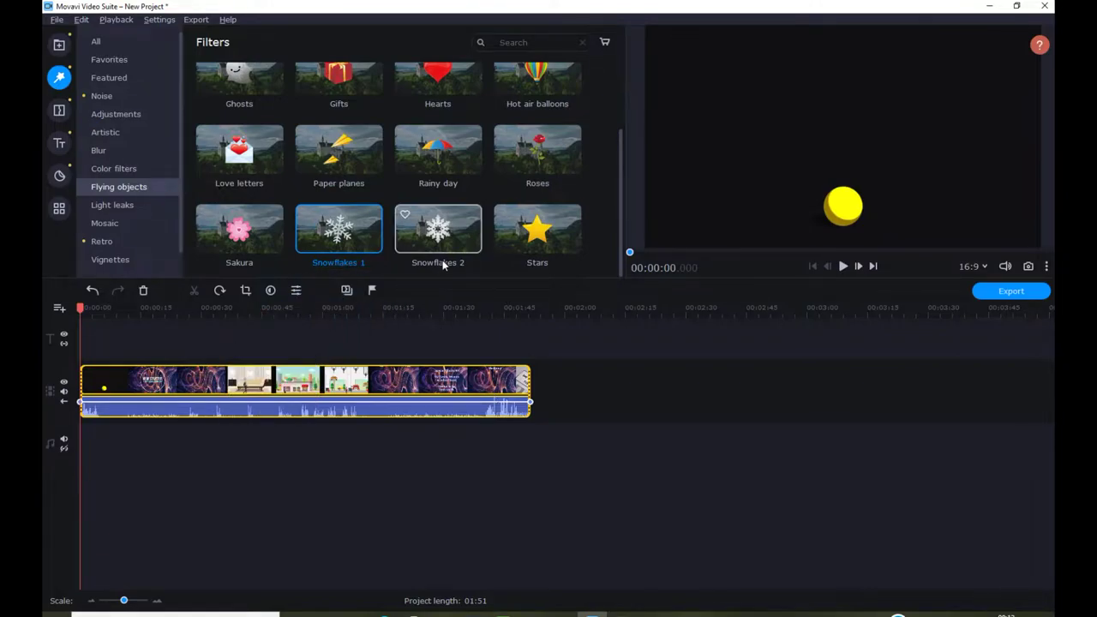
{"action": "left_click_drag", "start_coordinate": [369, 240], "coordinate": [283, 390]}
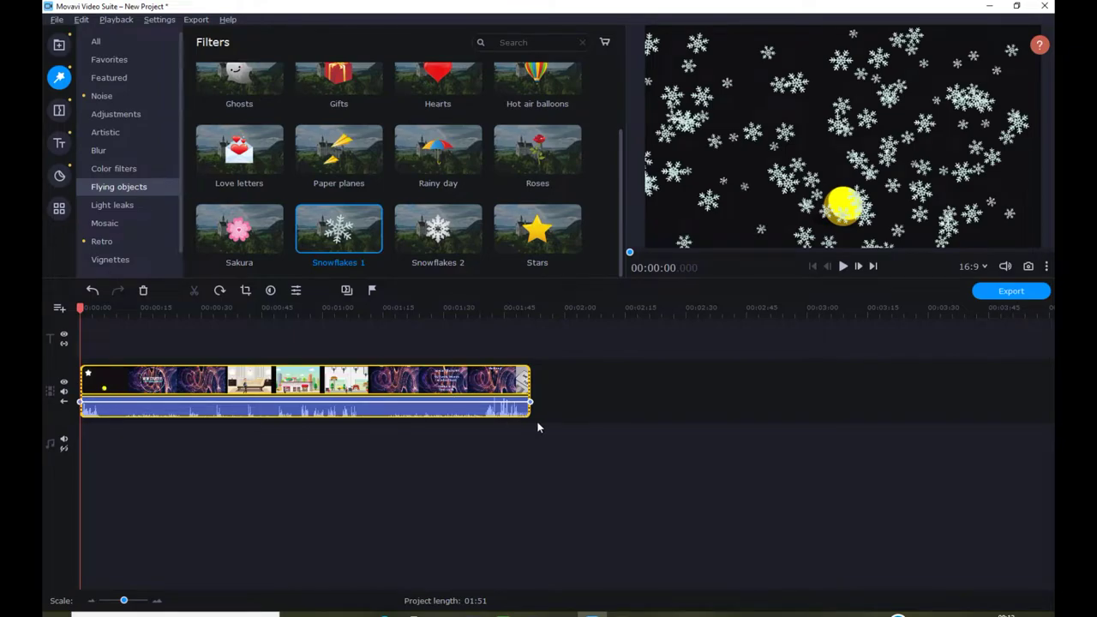
{"action": "left_click", "coordinate": [843, 267]}
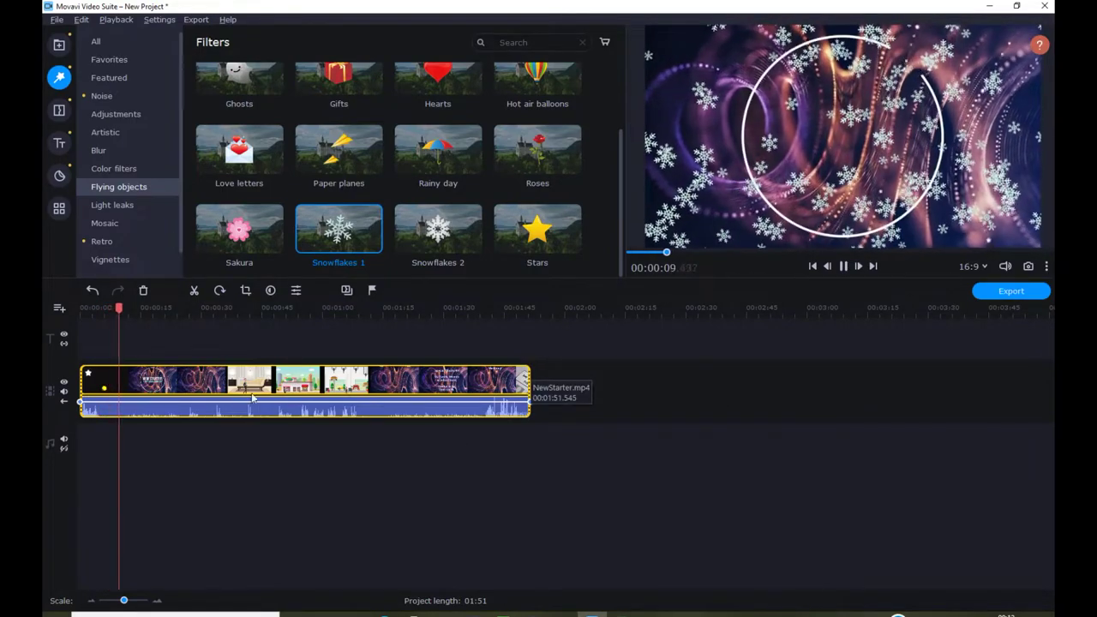
{"action": "left_click", "coordinate": [844, 267]}
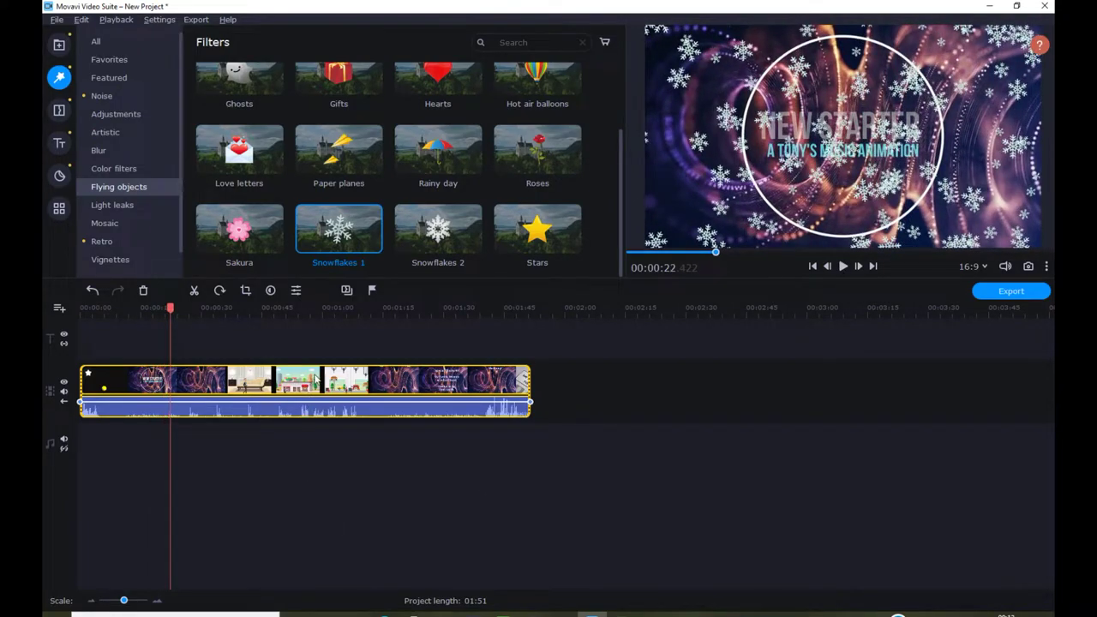
Step: Undo the Snowflakes 1 filter on the NewStarter.mp4 clip
{"action": "right_click", "coordinate": [317, 380]}
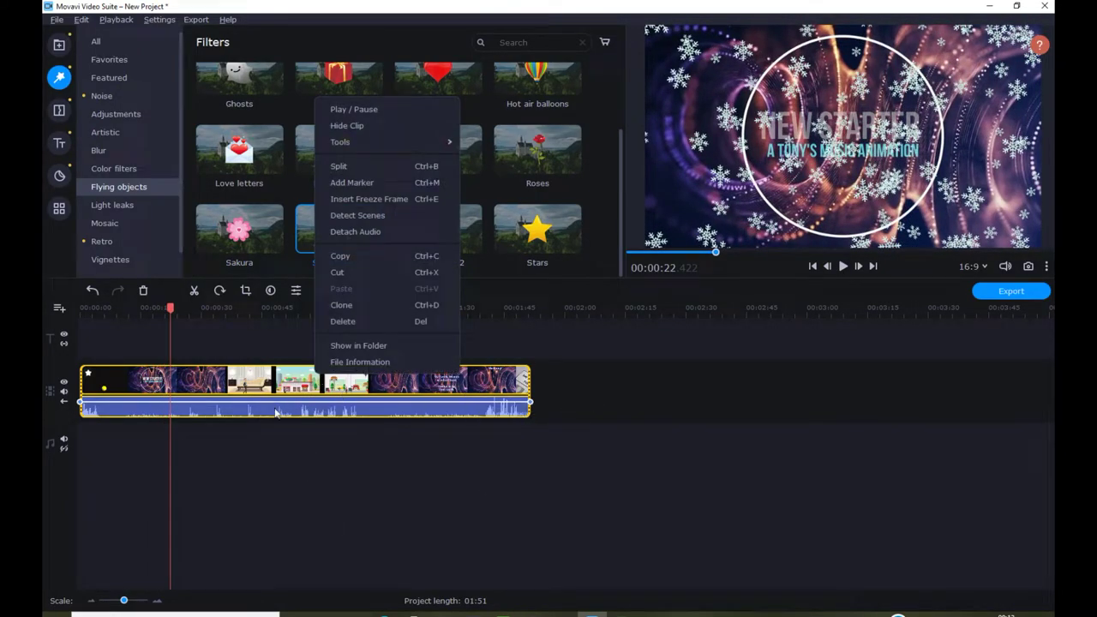
{"action": "left_click", "coordinate": [89, 294]}
{"action": "left_click", "coordinate": [90, 297]}
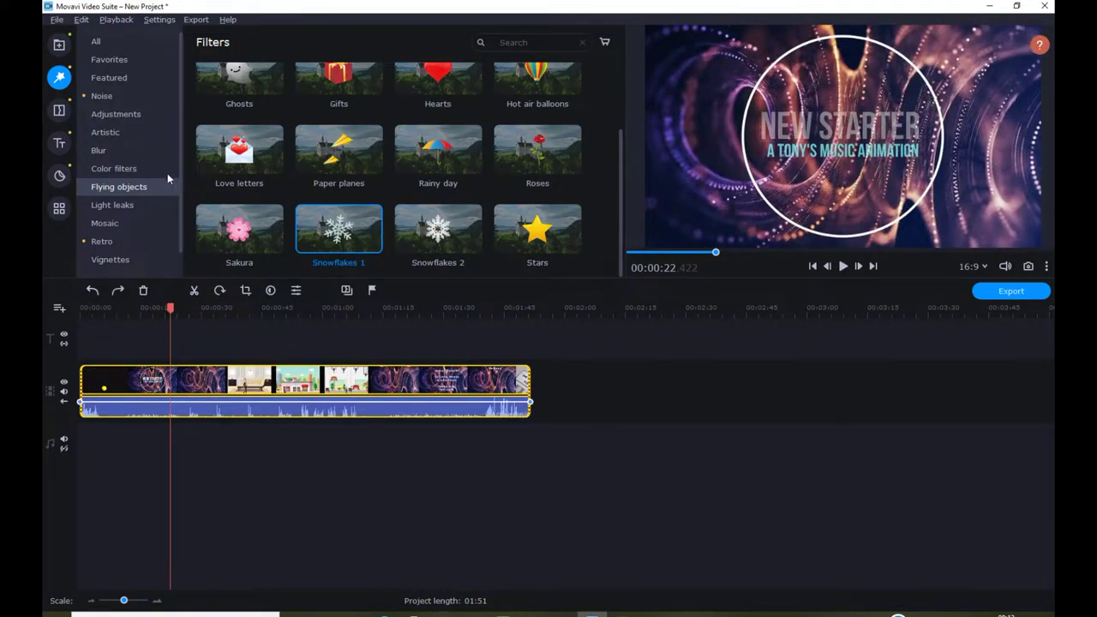
Step: Import Green Screen.png from the Desktop and add it to the timeline after the NewStarter clip, ending at about 02:47
{"action": "left_click", "coordinate": [59, 45]}
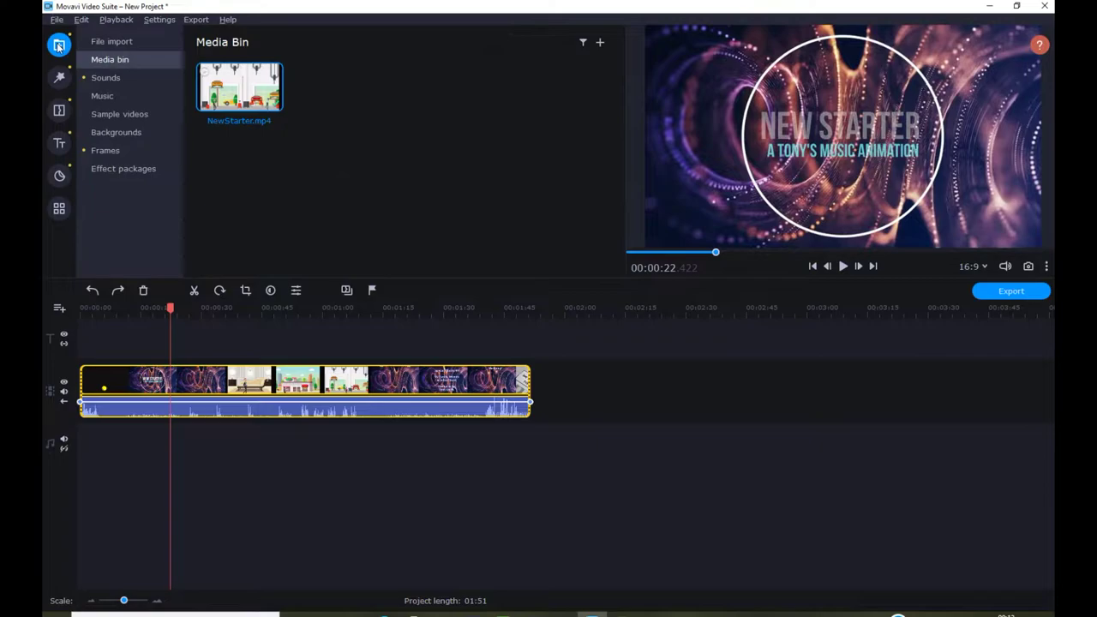
{"action": "right_click", "coordinate": [419, 130]}
{"action": "left_click", "coordinate": [475, 127]}
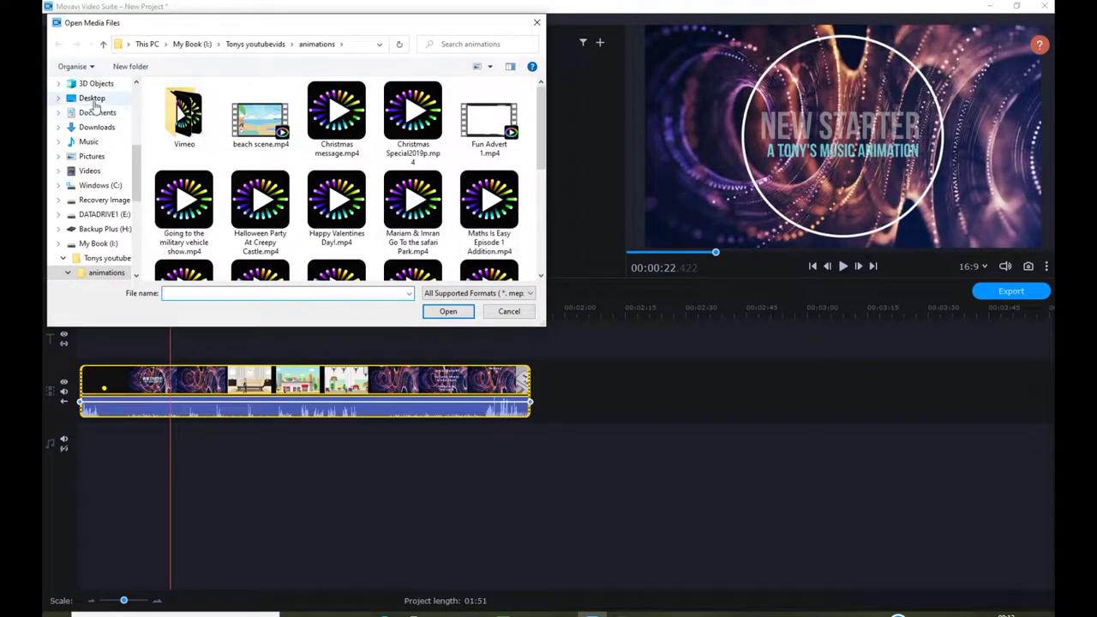
{"action": "left_click", "coordinate": [92, 99]}
{"action": "left_click_drag", "start_coordinate": [541, 99], "coordinate": [541, 166]}
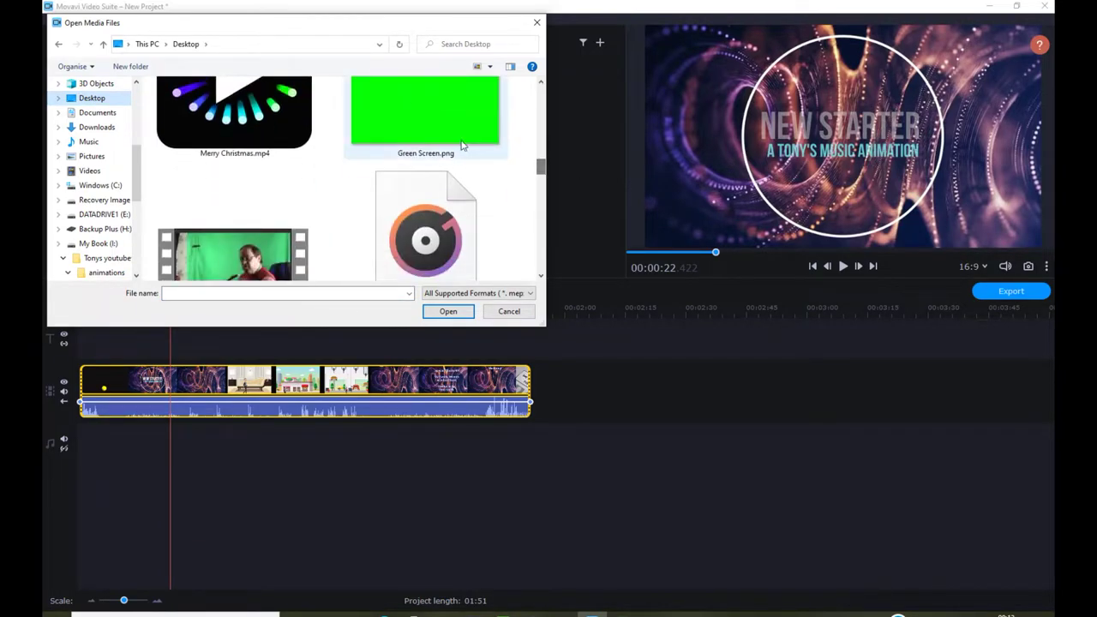
{"action": "left_click", "coordinate": [437, 130]}
{"action": "left_click", "coordinate": [449, 312]}
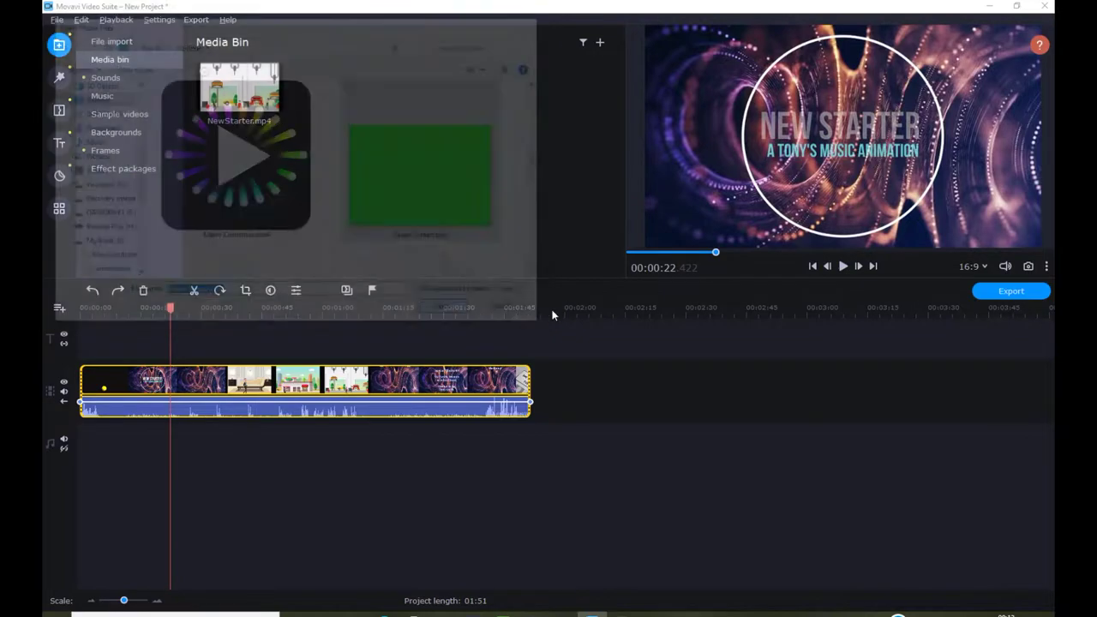
{"action": "left_click_drag", "start_coordinate": [383, 124], "coordinate": [755, 388]}
{"action": "left_click", "coordinate": [583, 391]}
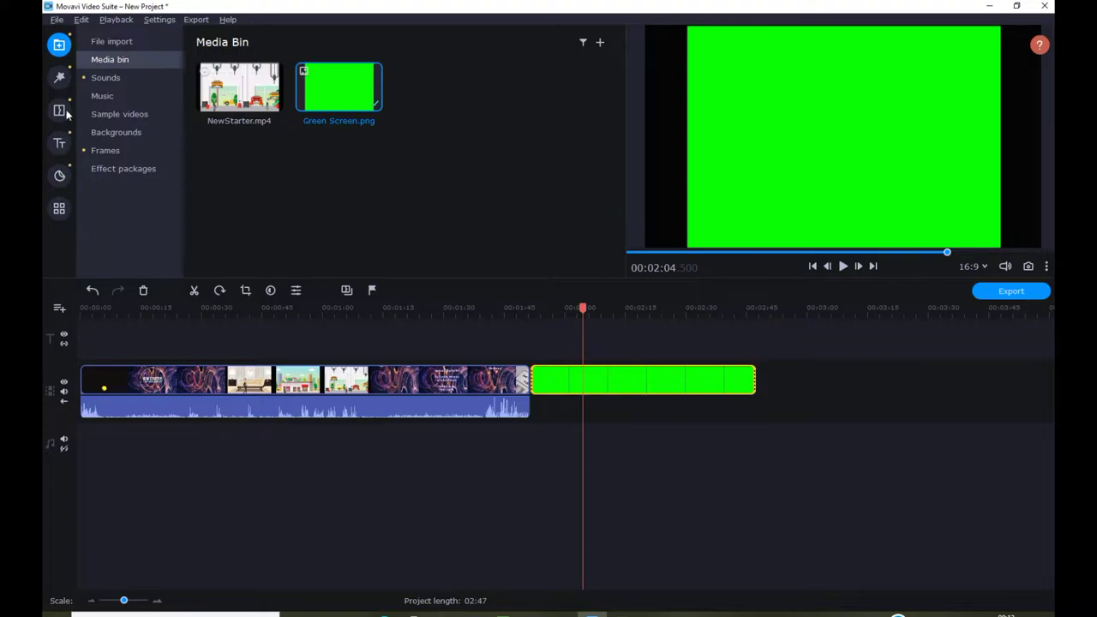
Step: Apply the Snowflakes 1 filter to the green screen clip and check the snow at several points
{"action": "left_click", "coordinate": [59, 77]}
{"action": "left_click_drag", "start_coordinate": [397, 254], "coordinate": [555, 379]}
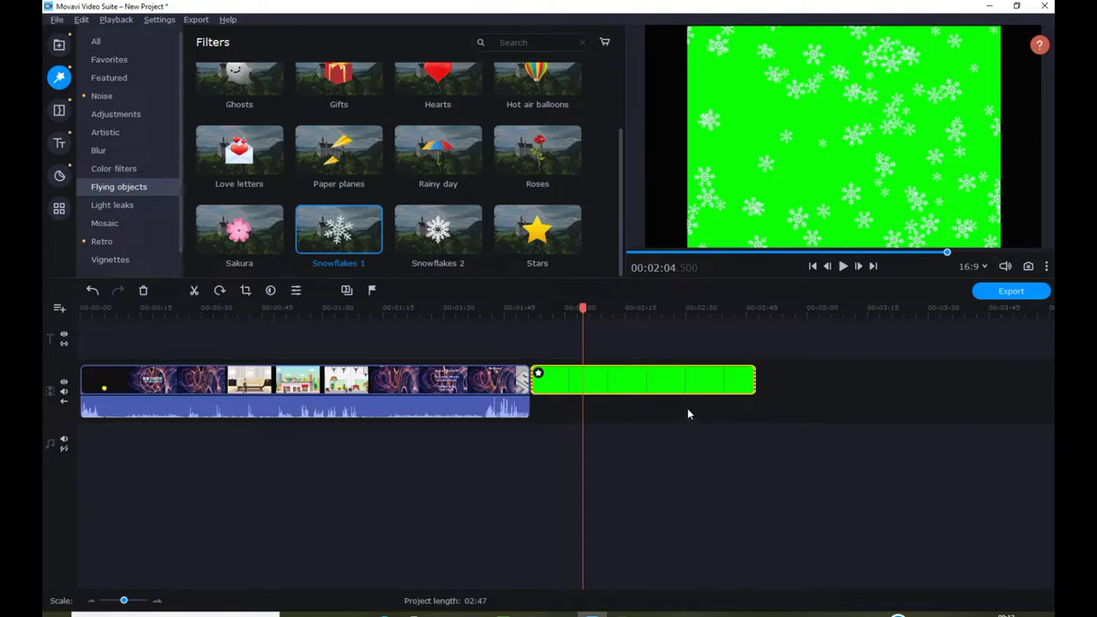
{"action": "left_click", "coordinate": [628, 386]}
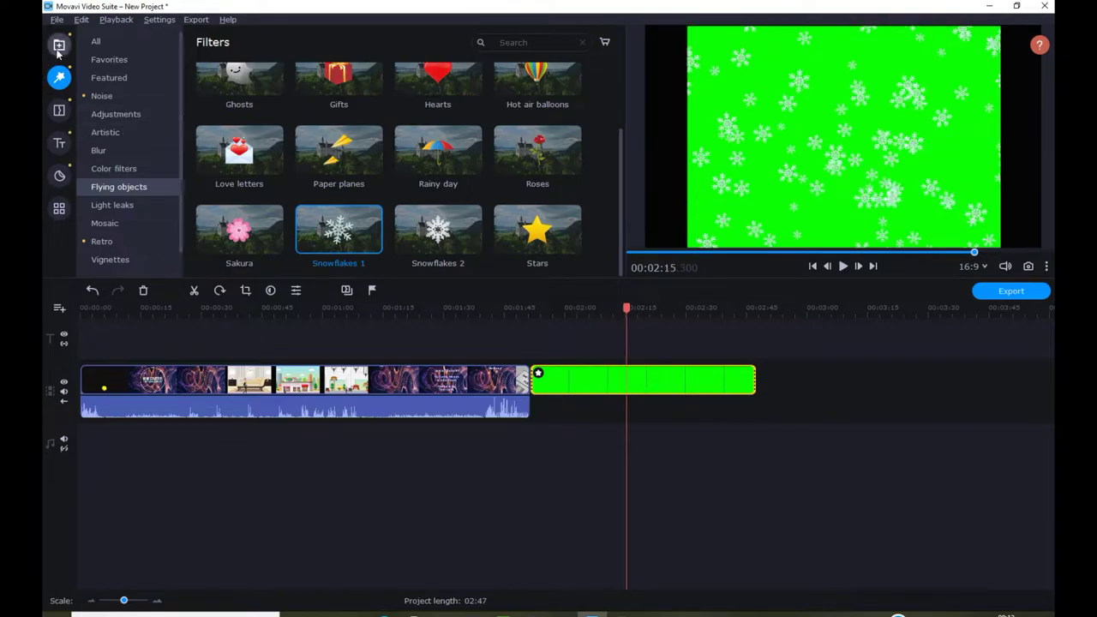
{"action": "left_click", "coordinate": [648, 371]}
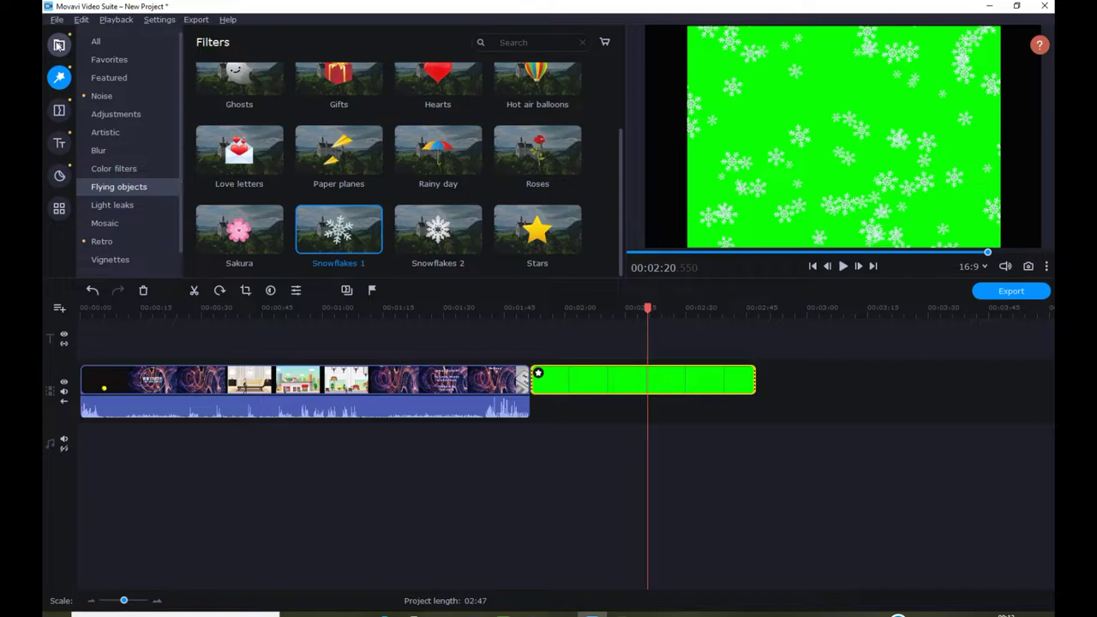
Step: Crop the green screen clip to fill the frame and move it onto the overlay track, starting at about 00:00:33.8
{"action": "left_click", "coordinate": [60, 208]}
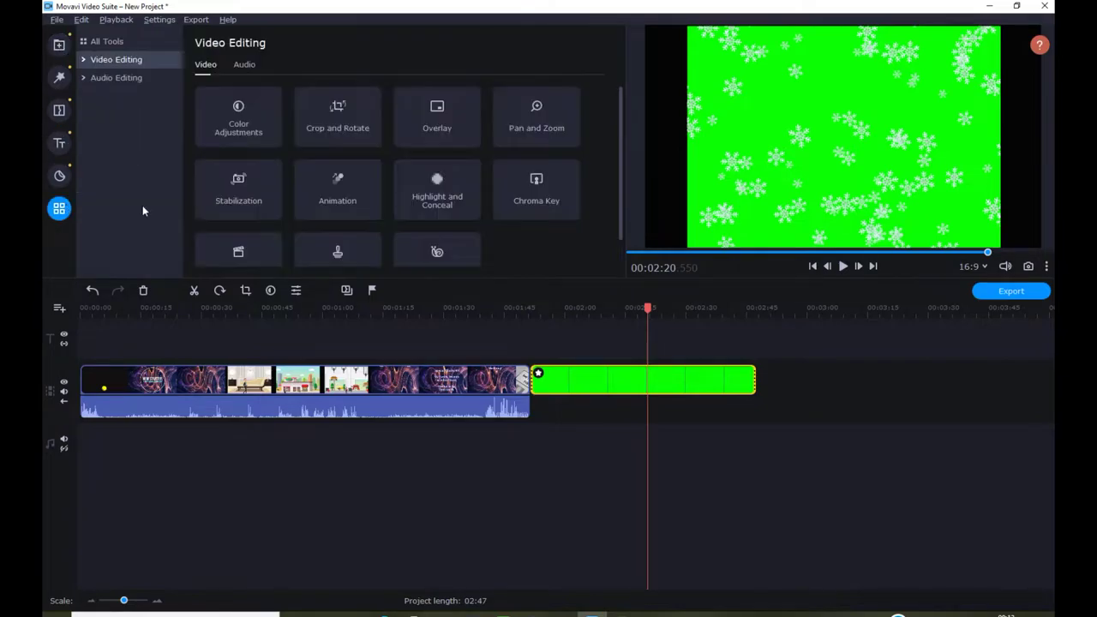
{"action": "left_click", "coordinate": [350, 123]}
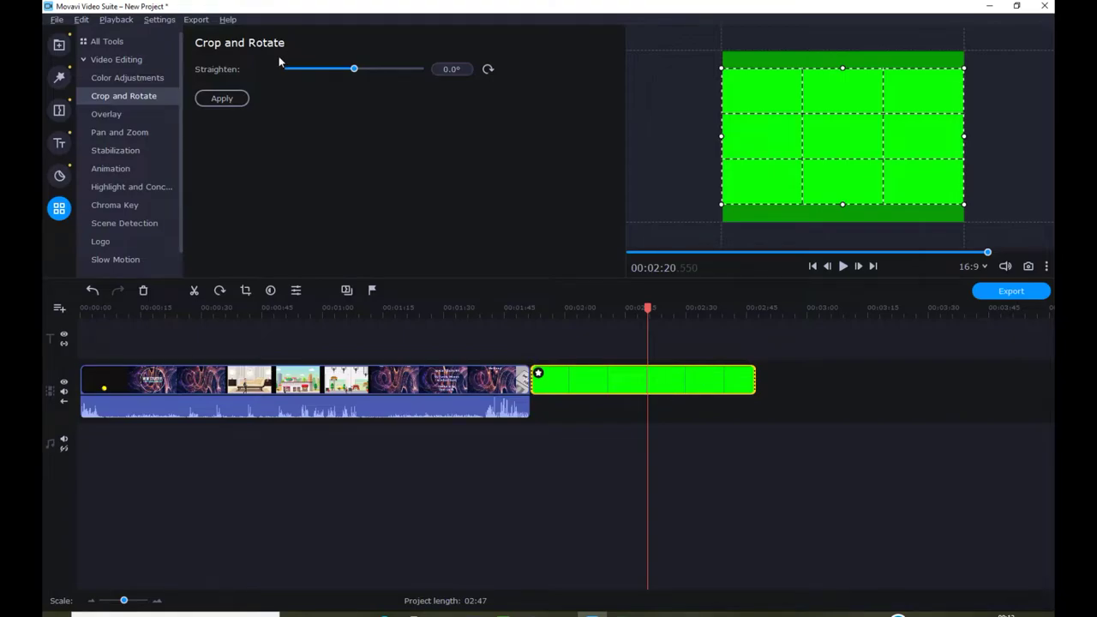
{"action": "left_click", "coordinate": [241, 100]}
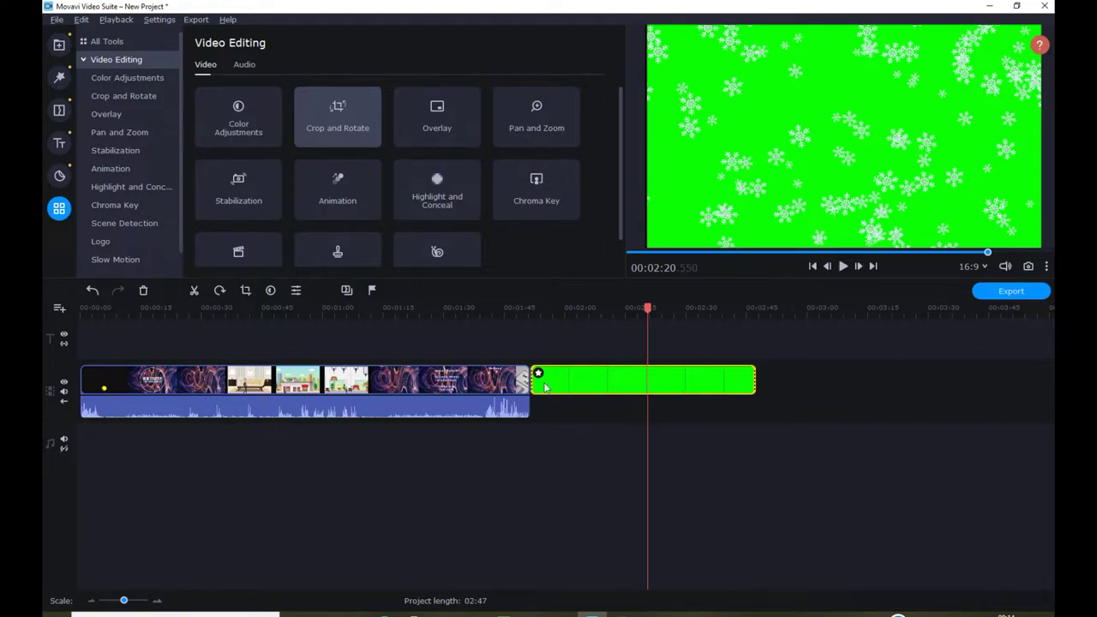
{"action": "left_click", "coordinate": [435, 120]}
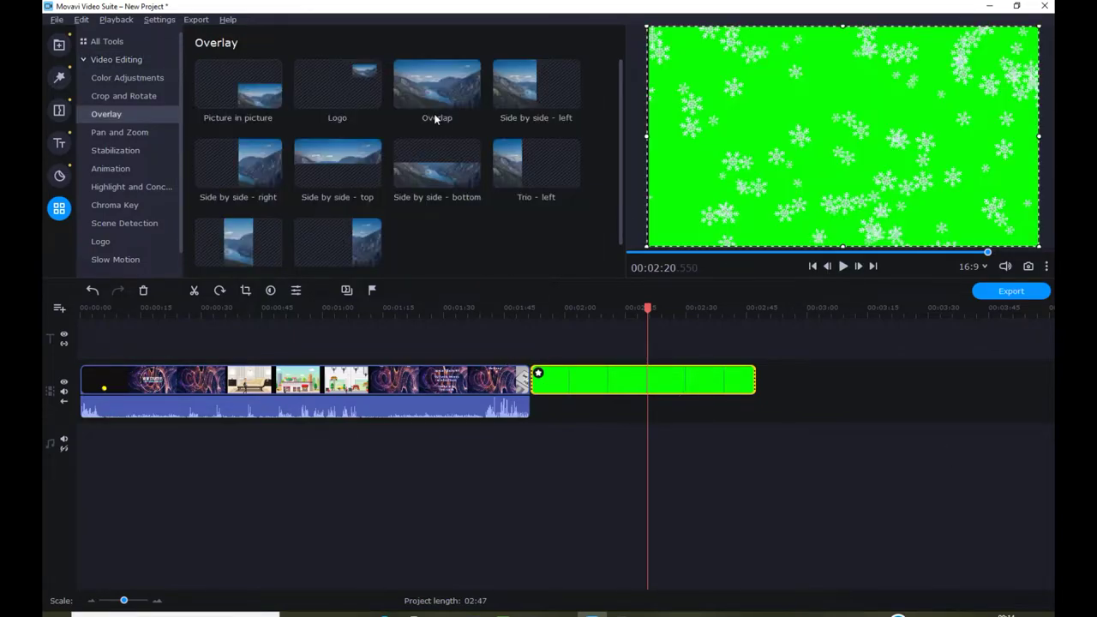
{"action": "left_click_drag", "start_coordinate": [591, 376], "coordinate": [279, 377]}
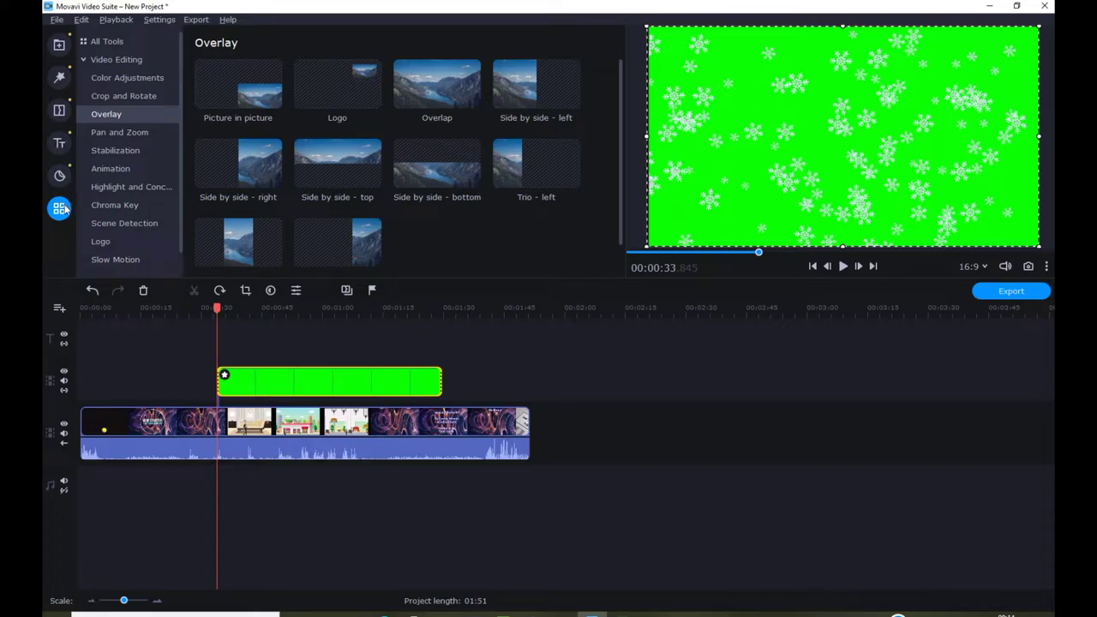
Step: Key out the green background of the overlay clip with Chroma Key, sampling the green from the preview image
{"action": "left_click", "coordinate": [137, 205]}
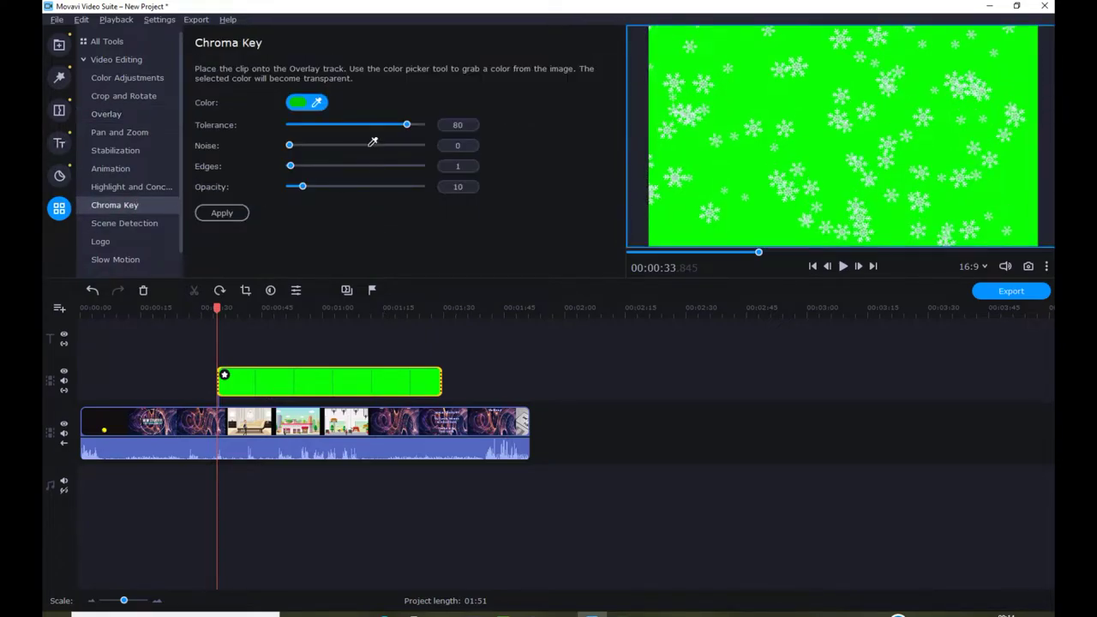
{"action": "left_click", "coordinate": [318, 102]}
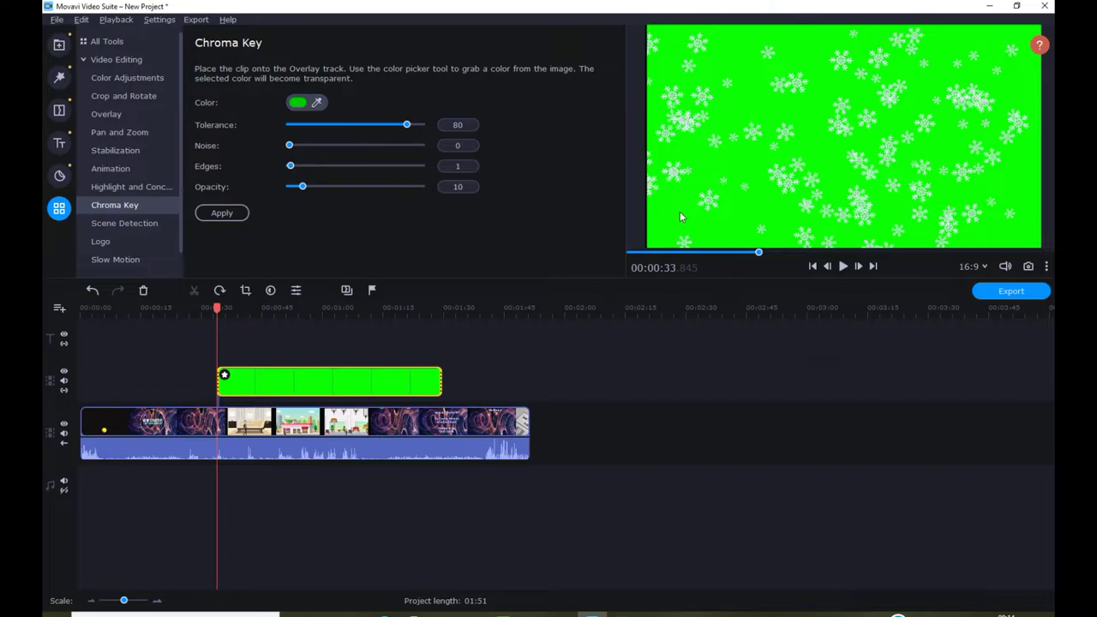
{"action": "left_click", "coordinate": [318, 103]}
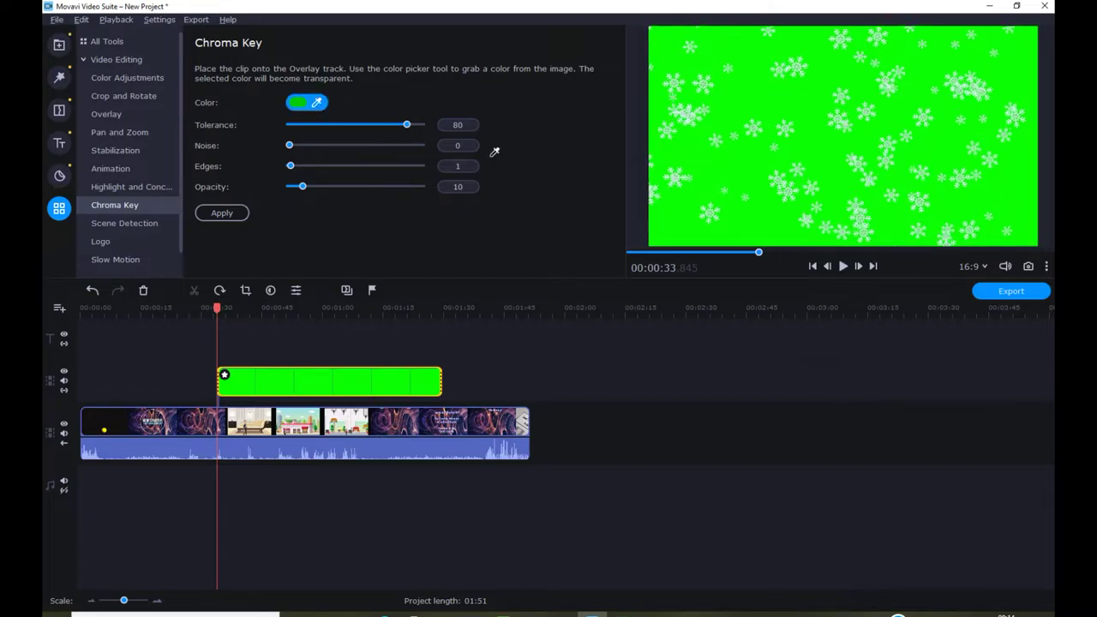
{"action": "left_click", "coordinate": [673, 216]}
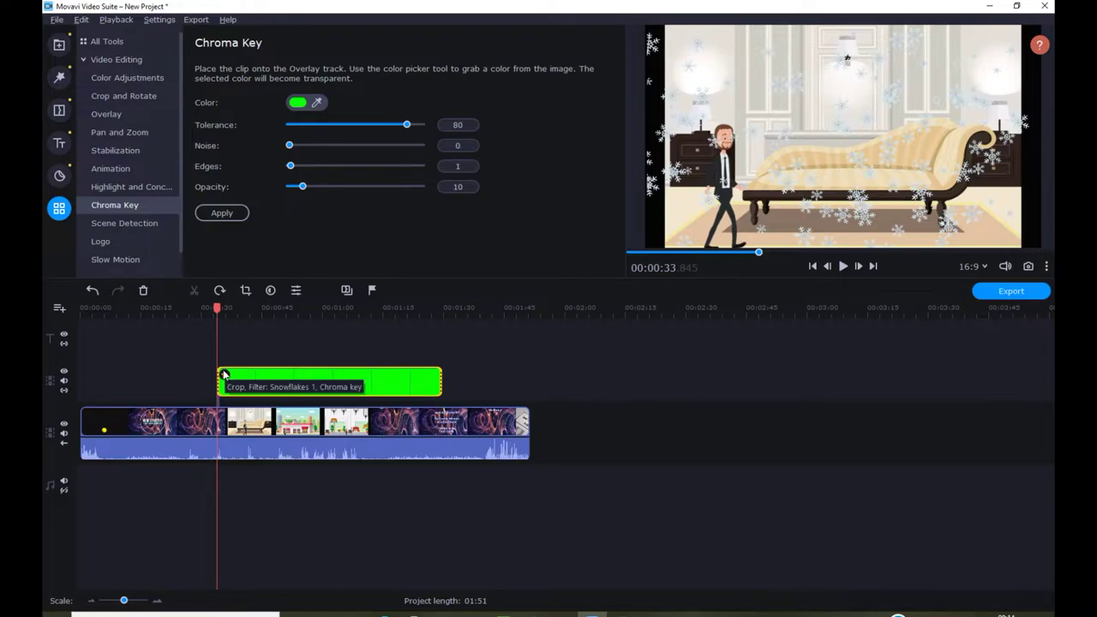
Step: Trim the snowflake overlay clip to start at about 00:00:36 and end with the car workshop scene
{"action": "left_click_drag", "start_coordinate": [218, 381], "coordinate": [227, 382]}
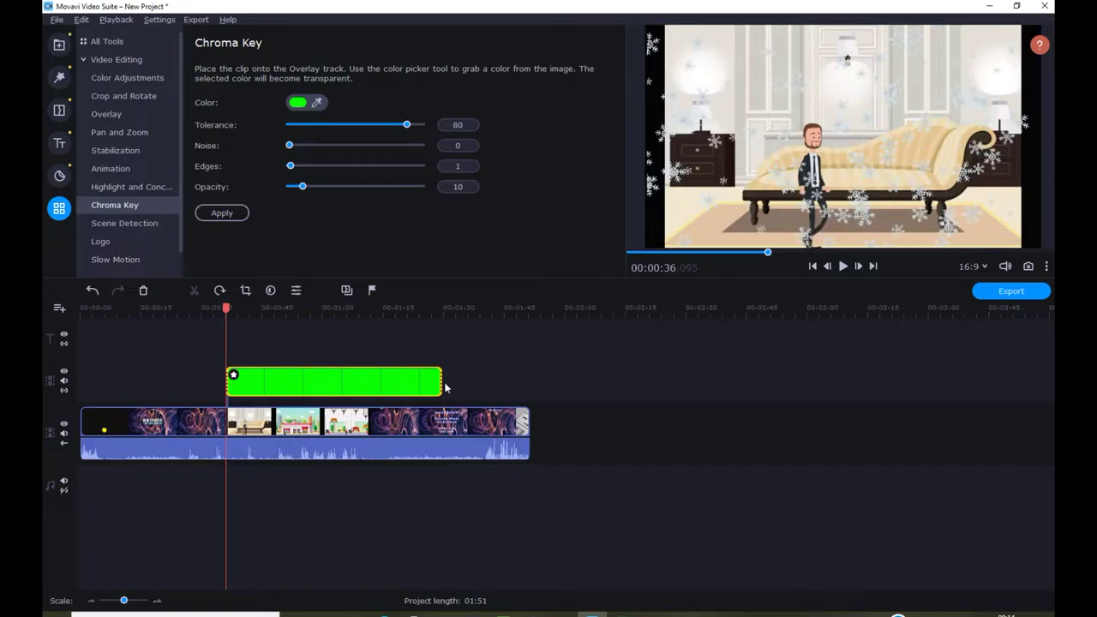
{"action": "left_click_drag", "start_coordinate": [441, 381], "coordinate": [367, 386]}
Step: Review the scenes before the snowflake overlay and extend its start back to about 00:00:26.5, near the beginning of the street scene
{"action": "left_click_drag", "start_coordinate": [368, 309], "coordinate": [97, 309]}
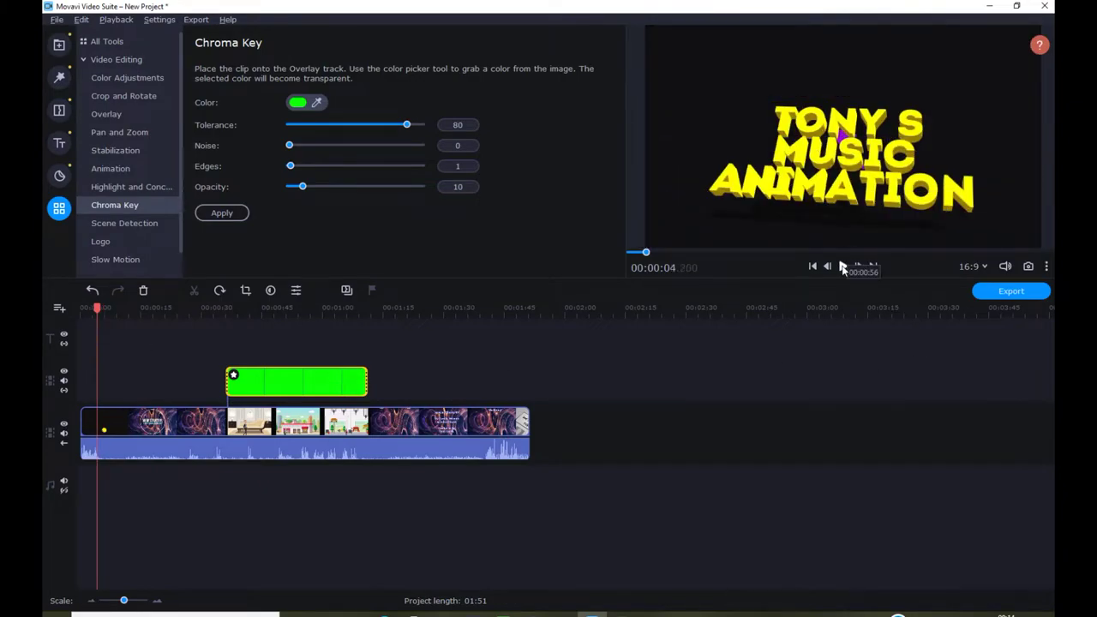
{"action": "left_click", "coordinate": [843, 267]}
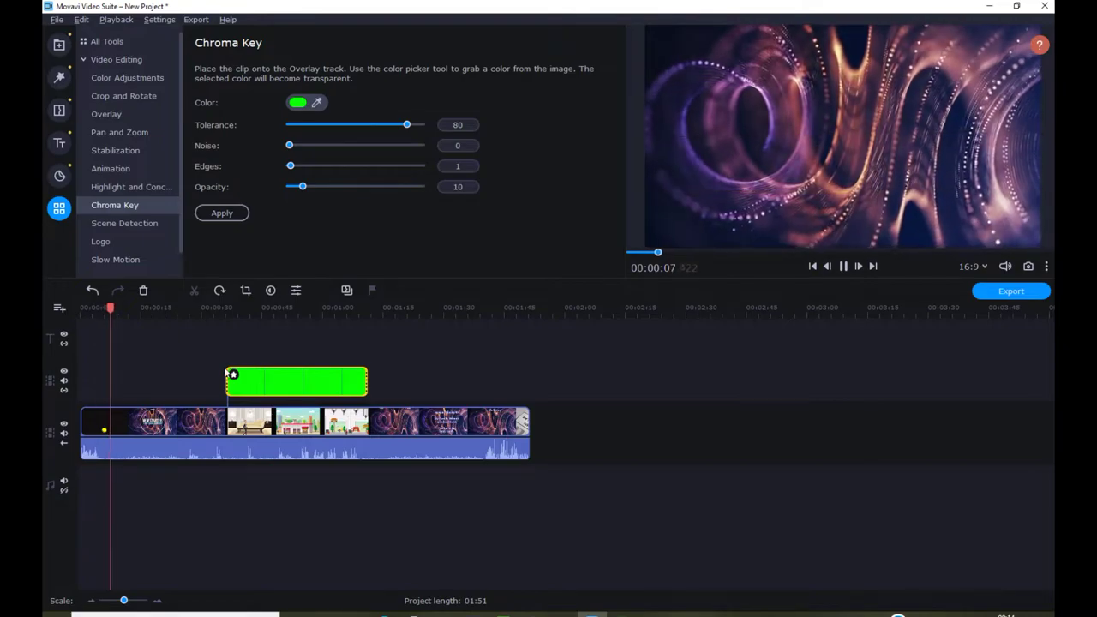
{"action": "left_click", "coordinate": [166, 306]}
{"action": "left_click", "coordinate": [200, 315]}
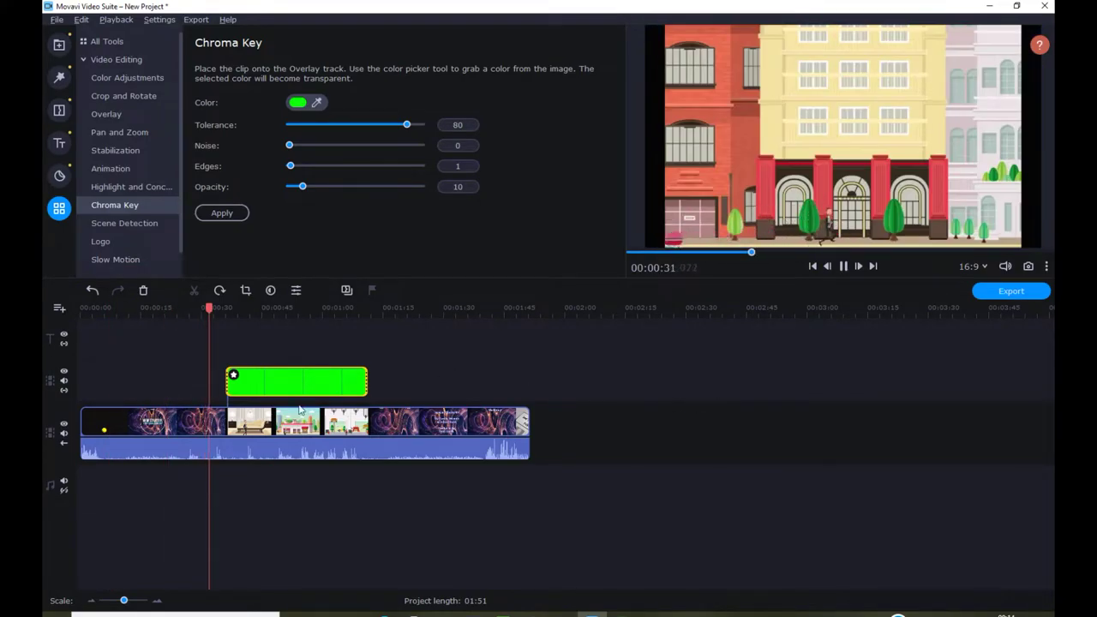
{"action": "left_click", "coordinate": [198, 315]}
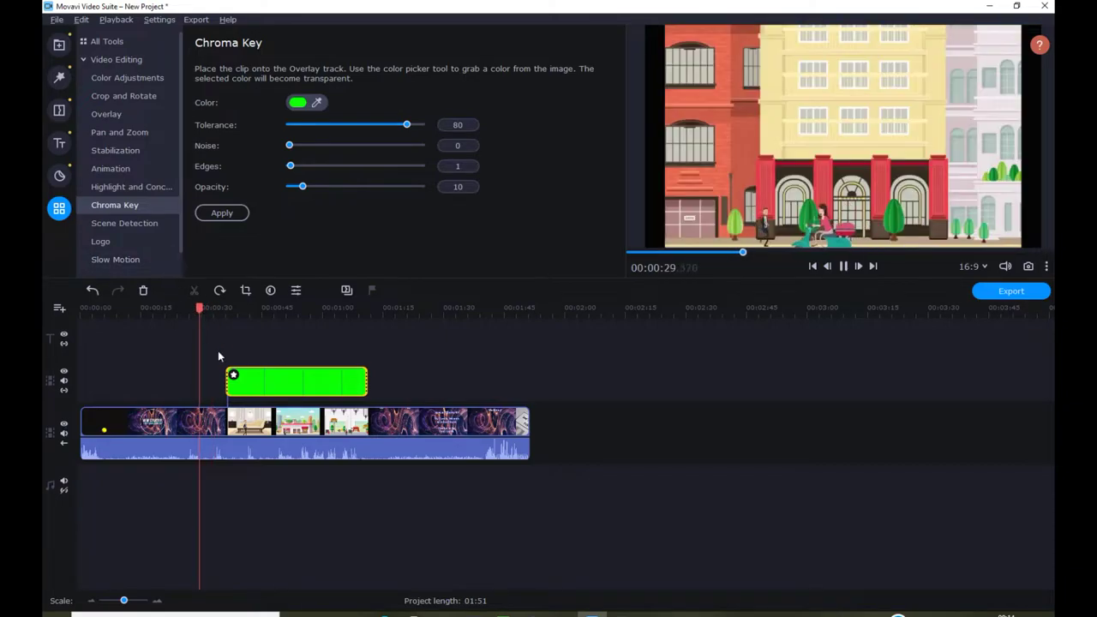
{"action": "left_click", "coordinate": [172, 306]}
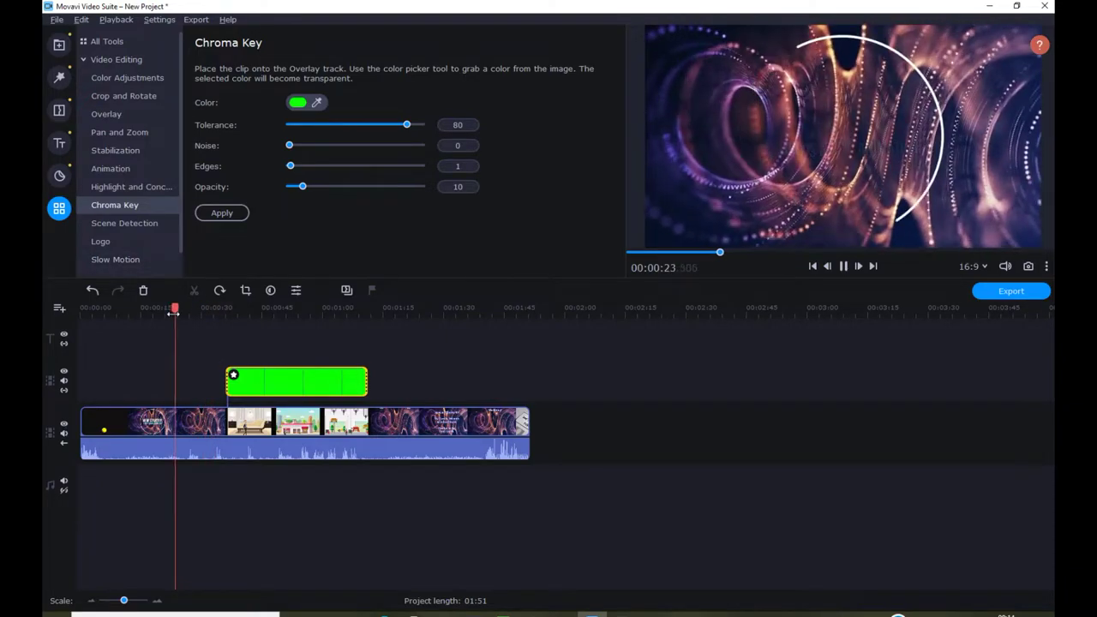
{"action": "left_click_drag", "start_coordinate": [228, 383], "coordinate": [189, 382]}
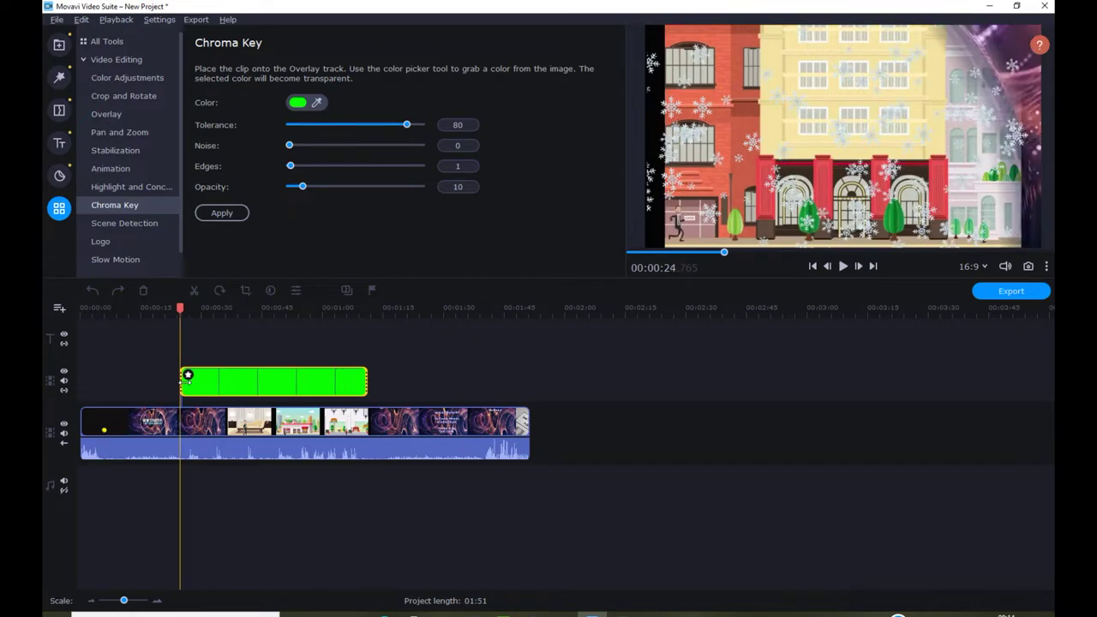
{"action": "left_click_drag", "start_coordinate": [181, 381], "coordinate": [189, 381]}
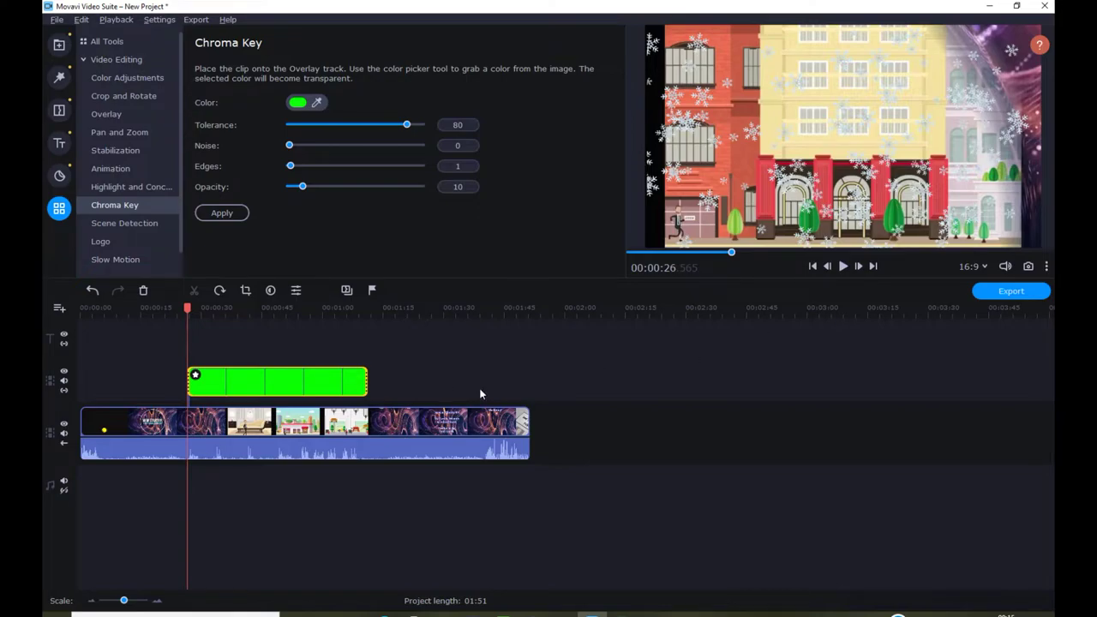
Step: Play the final seconds of the snowflake overlay to check where the snow stops
{"action": "left_click", "coordinate": [370, 385]}
{"action": "left_click", "coordinate": [357, 309]}
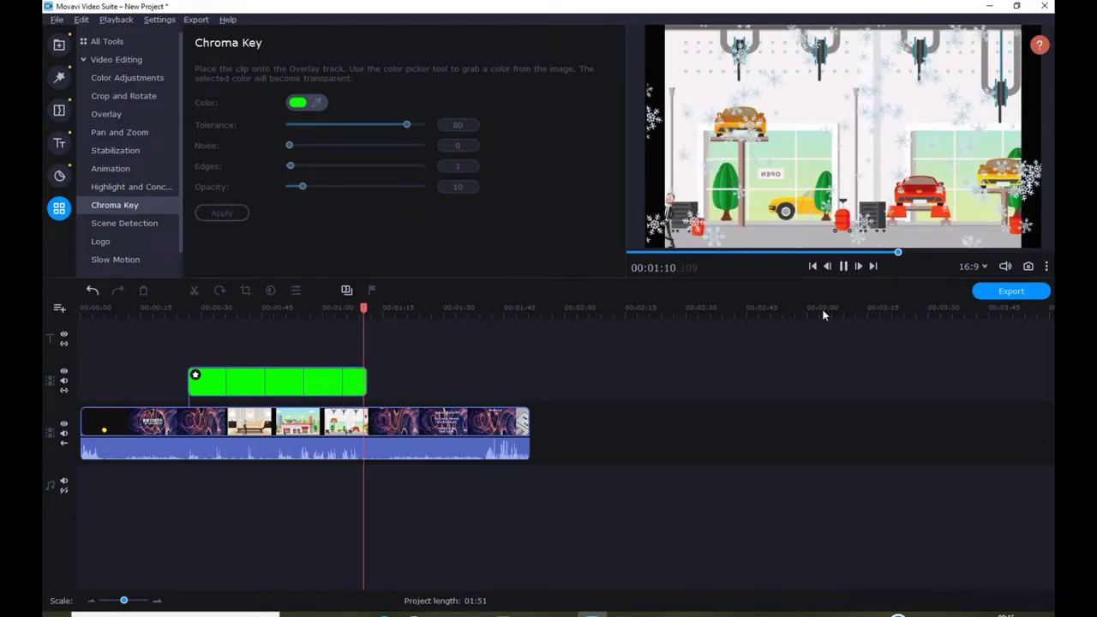
Step: Trim the end of the snowflake overlay clip back to about 00:01:10, just before the credits begin
{"action": "left_click", "coordinate": [368, 387]}
{"action": "left_click", "coordinate": [366, 382]}
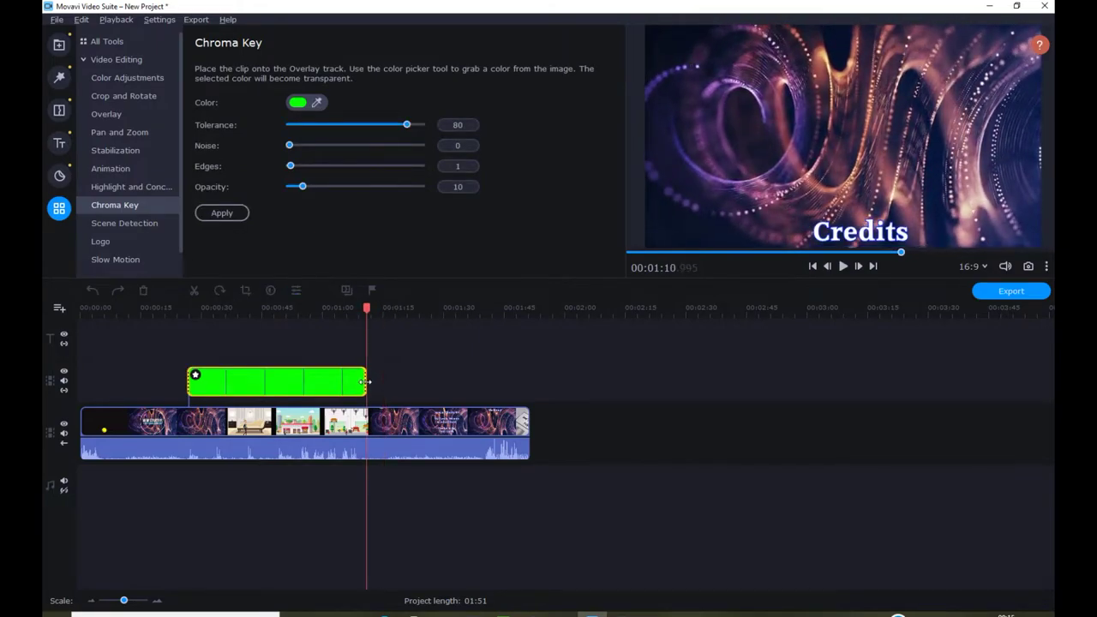
{"action": "left_click_drag", "start_coordinate": [366, 382], "coordinate": [362, 381]}
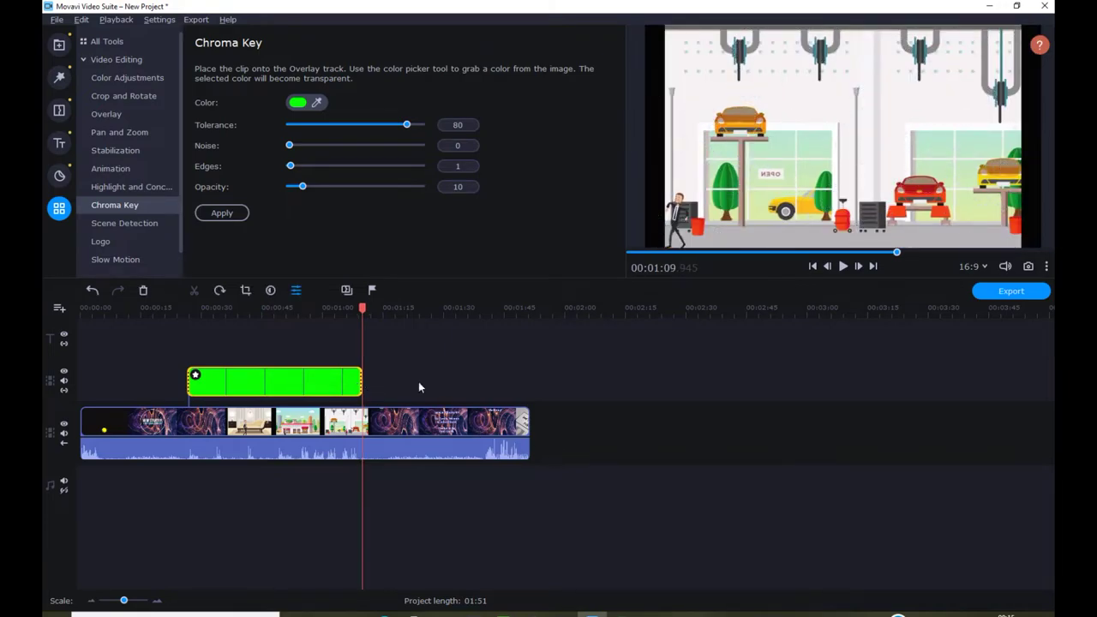
Step: Play the video from about 00:00:22 and again from the workshop scene to check where the snow starts and stops
{"action": "left_click", "coordinate": [171, 309]}
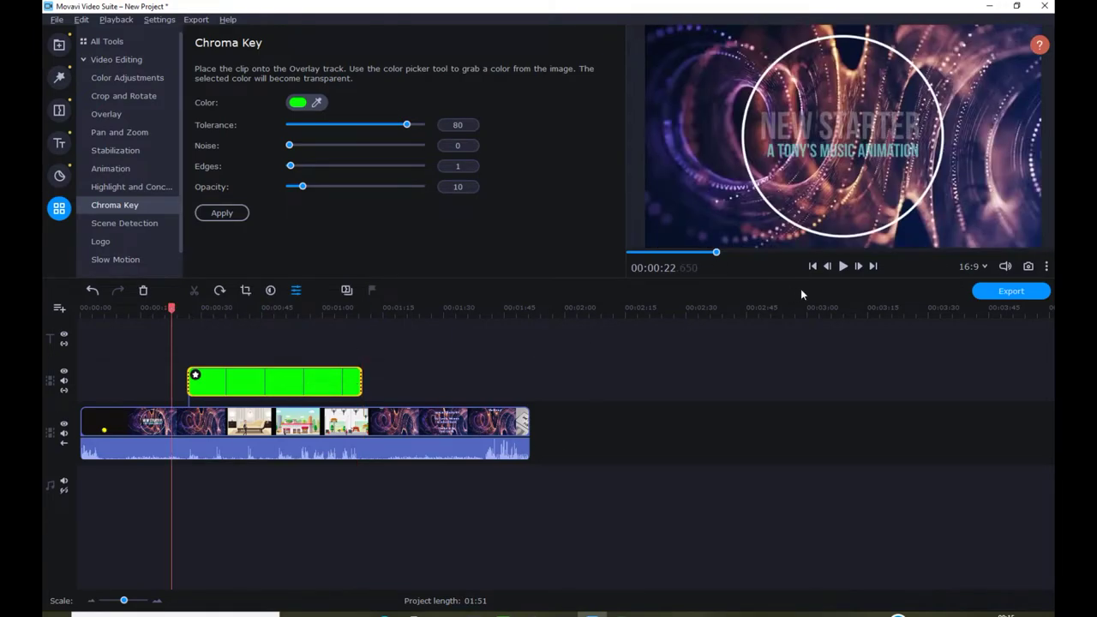
{"action": "left_click", "coordinate": [843, 268]}
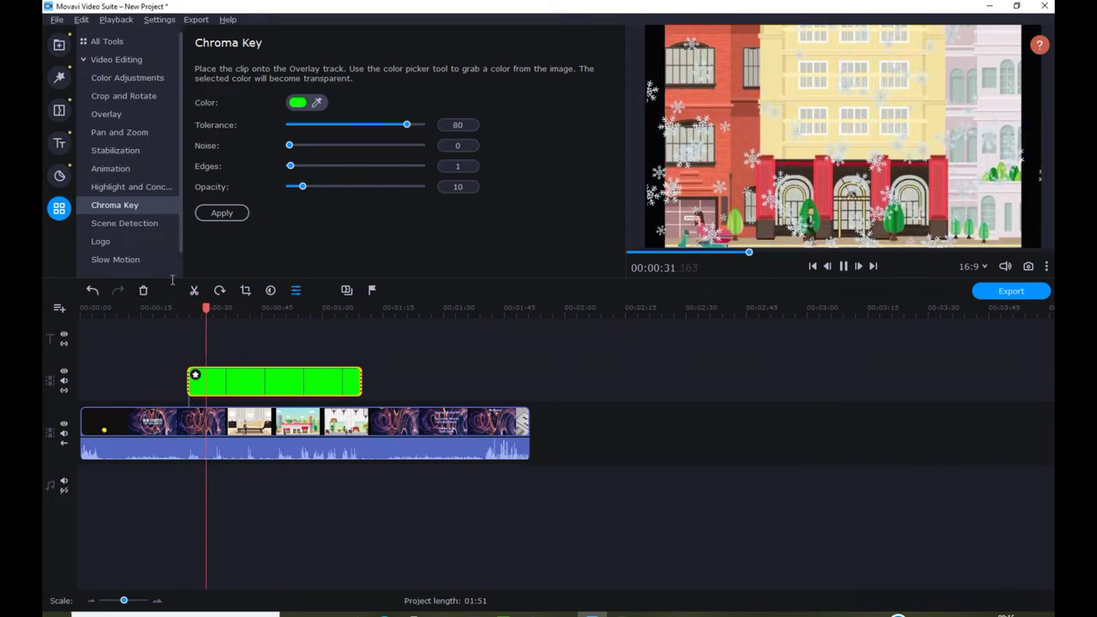
{"action": "left_click", "coordinate": [340, 310]}
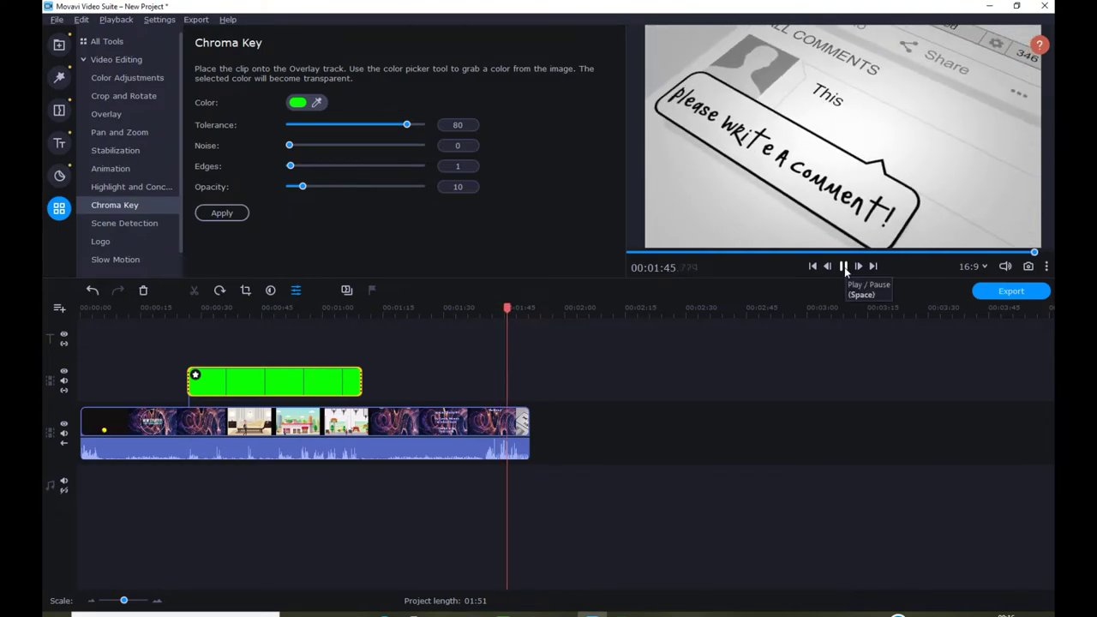
{"action": "left_click", "coordinate": [844, 266]}
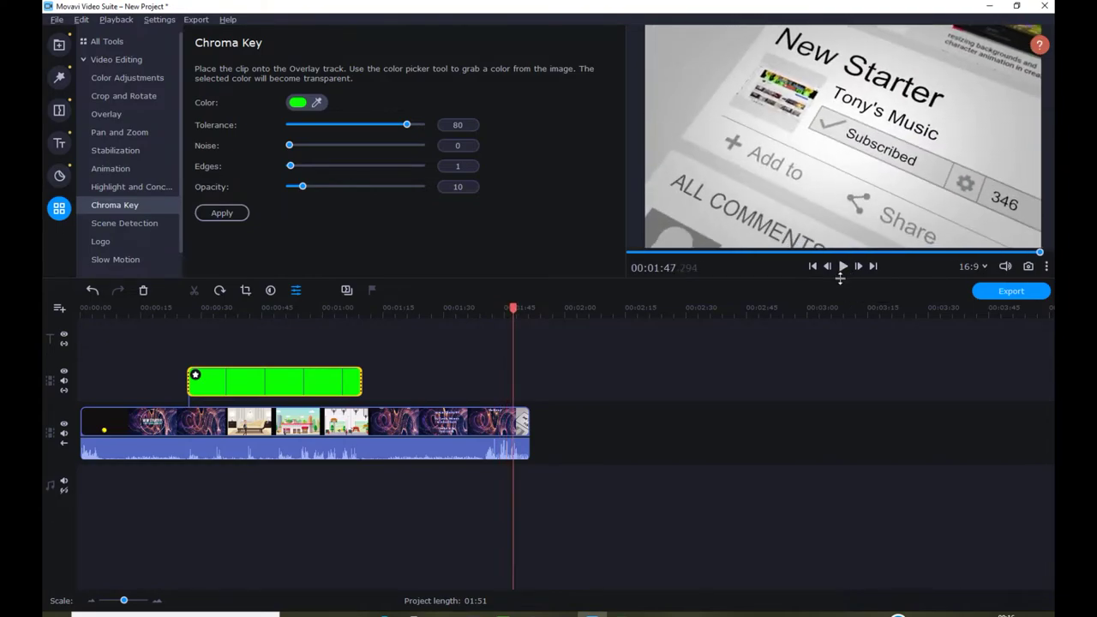